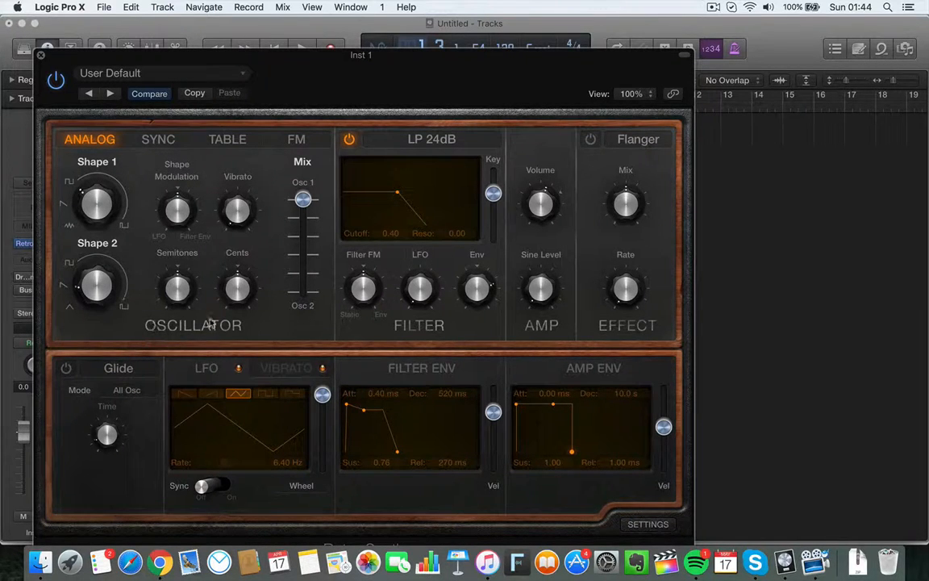
Look through the Sync, Table and FM oscillator modes and return to Analog.
left_click(159, 141)
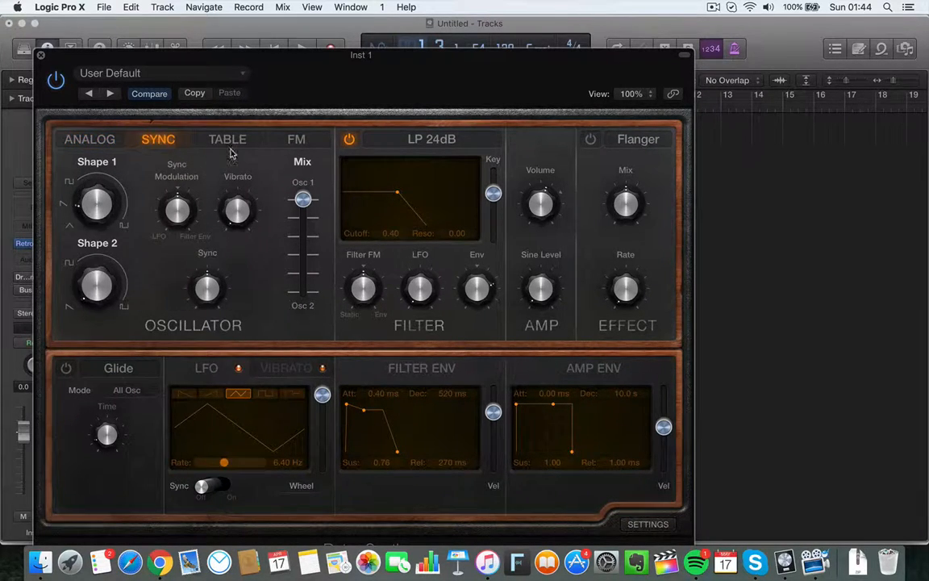
left_click(230, 142)
left_click(304, 147)
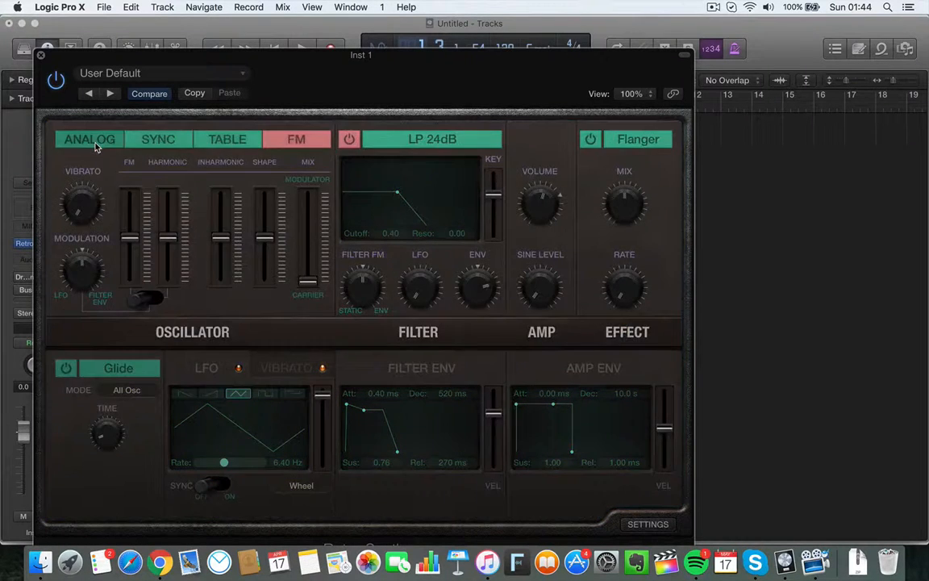
left_click(86, 131)
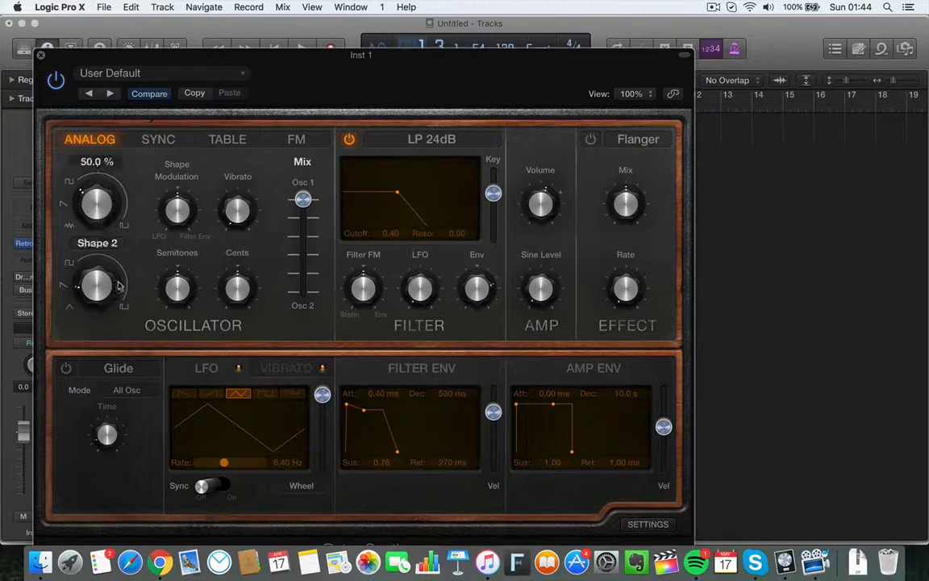
View the available effect types and keep Flanger.
mouse_move(307, 209)
left_mouse_down()
mouse_move(305, 286)
mouse_move(305, 198)
mouse_move(305, 302)
mouse_move(305, 197)
mouse_move(301, 313)
mouse_move(303, 201)
left_mouse_up()
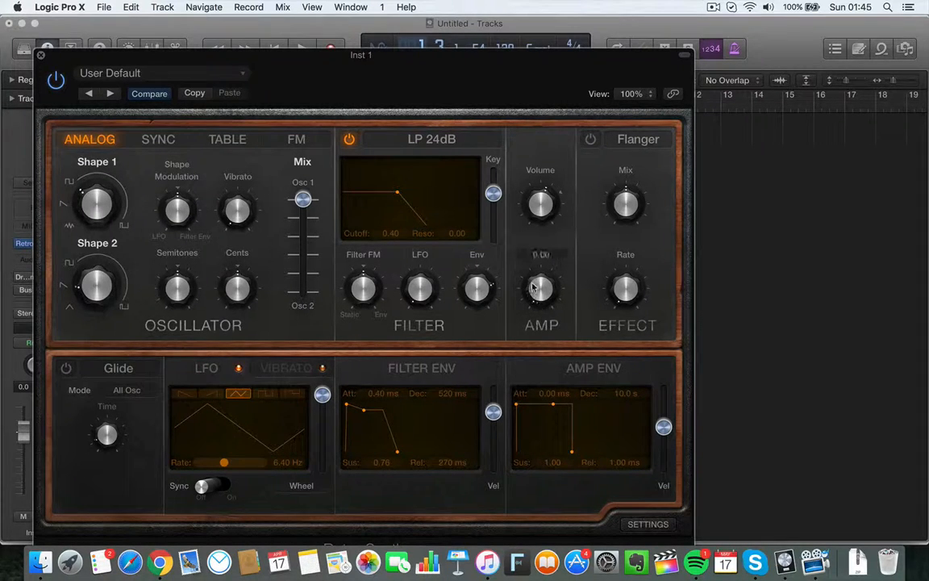
left_click(637, 140)
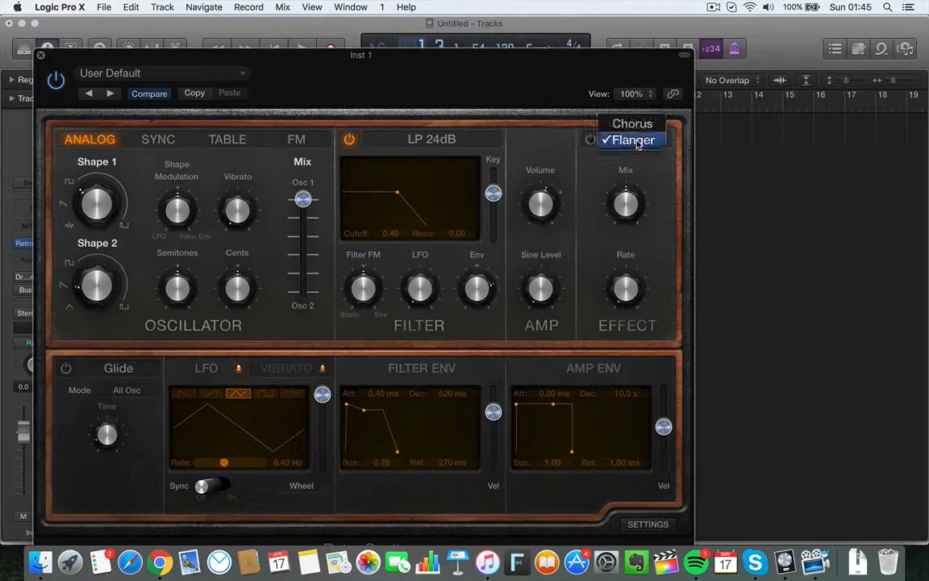
left_click(661, 235)
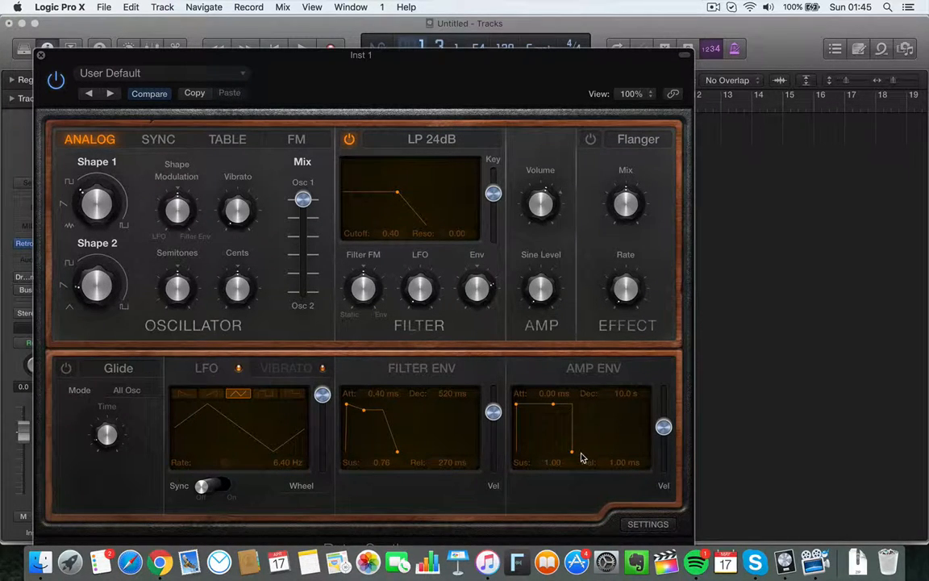
Go through the amp envelope's attack, decay, sustain and release parameters.
left_click_drag(581, 456, 558, 454)
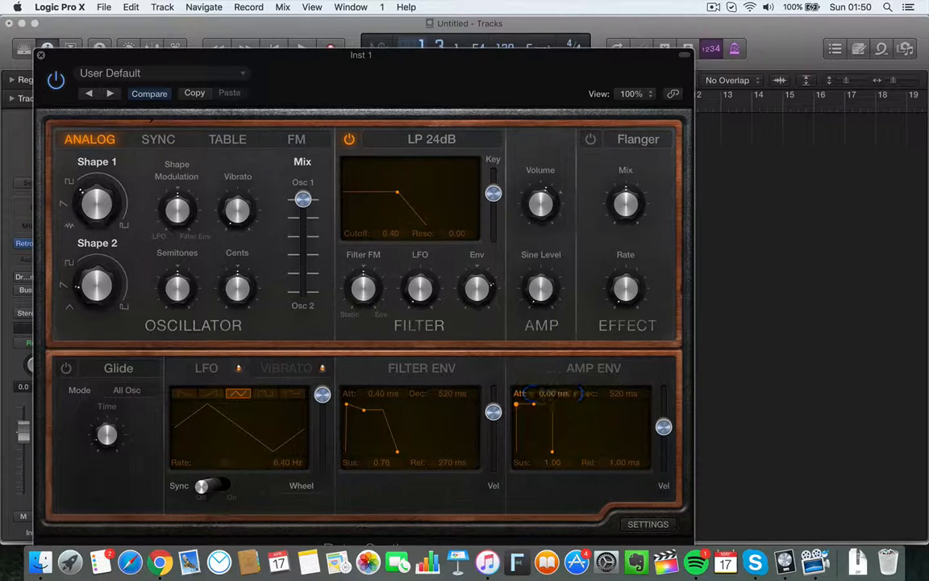
left_click_drag(545, 462, 553, 465)
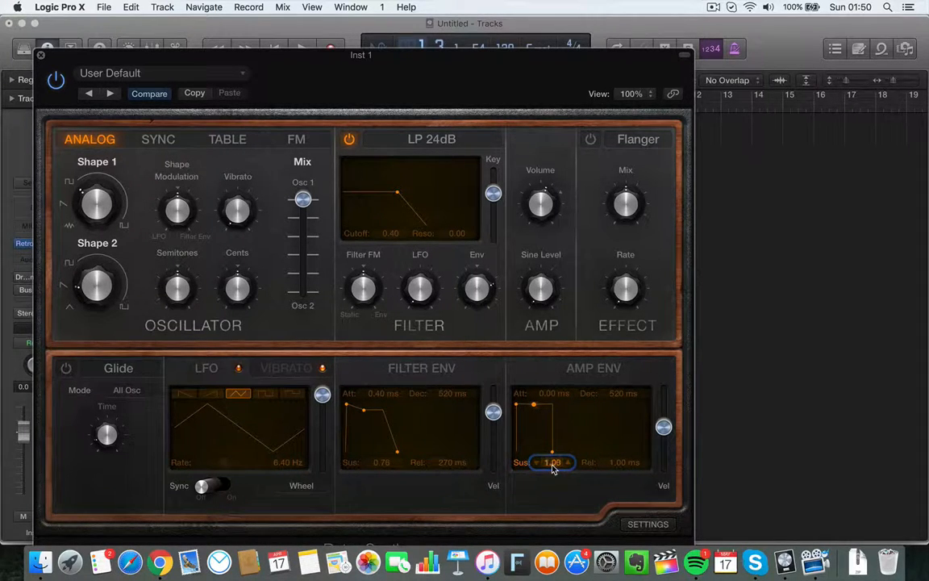
left_click(621, 465)
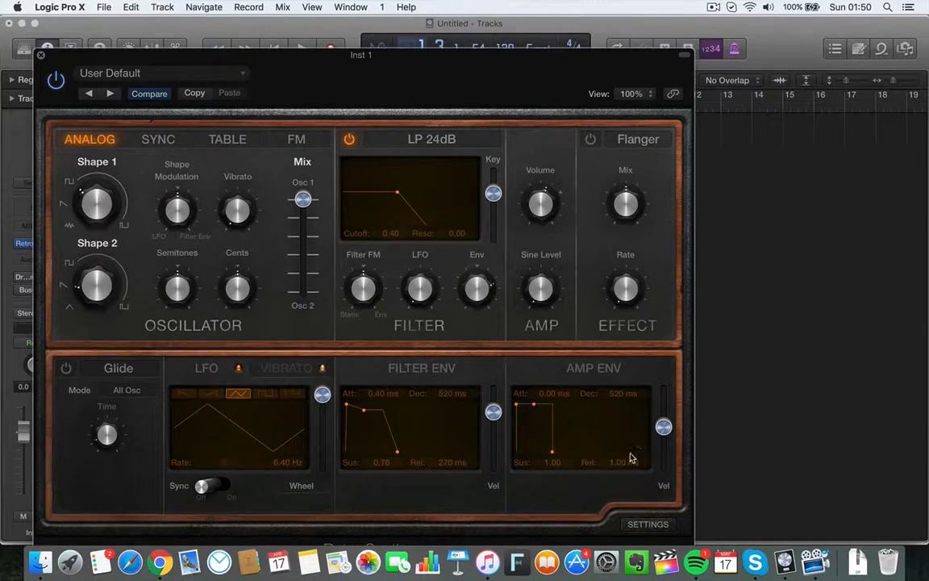
left_click(620, 395)
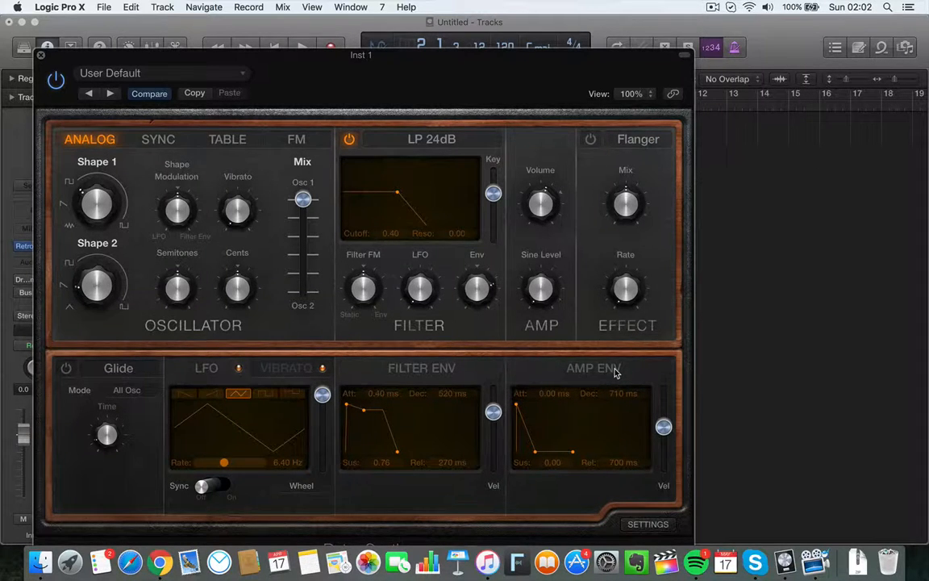
Enter 700 ms for the amp envelope's release and replace it with 1 ms.
double_click(621, 463)
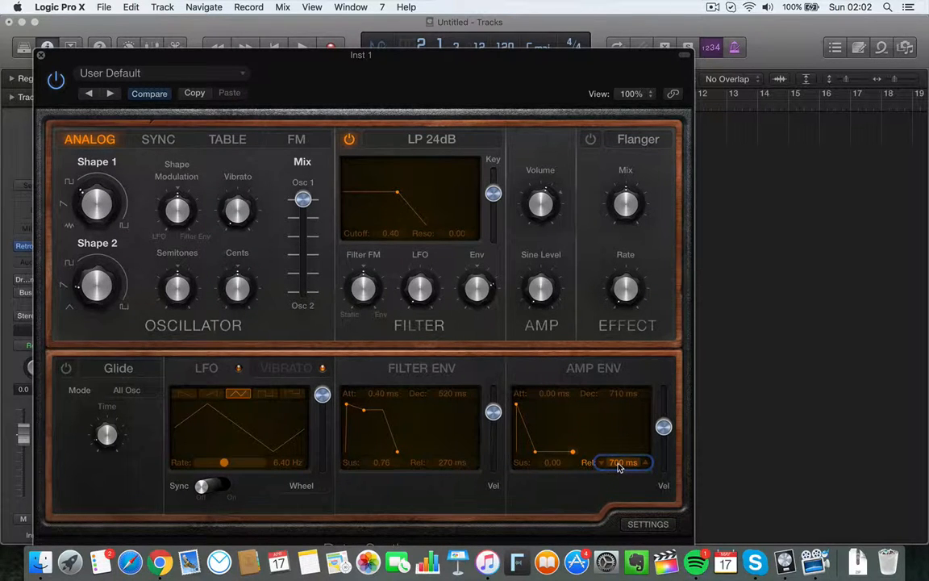
type("700")
key("Return")
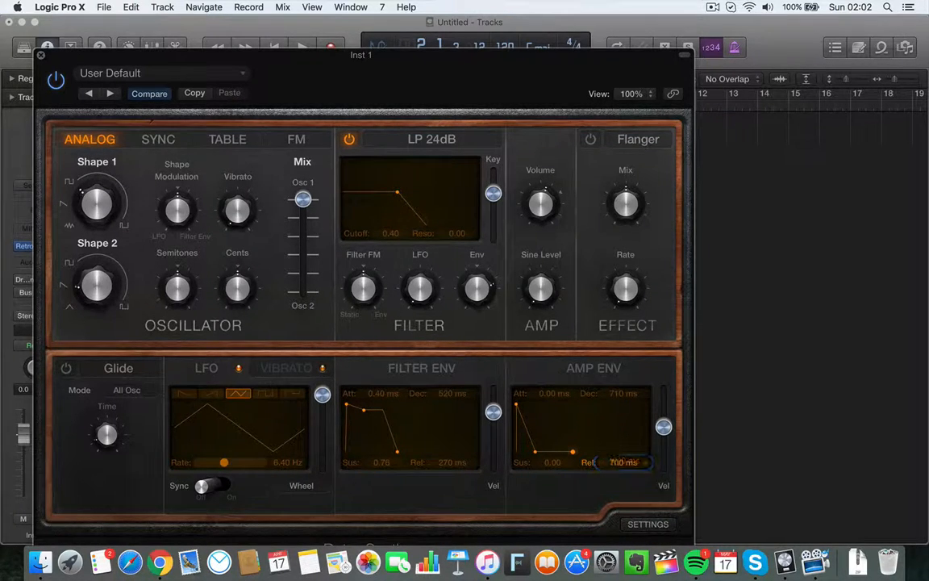
double_click(617, 467)
type("1")
key("Return")
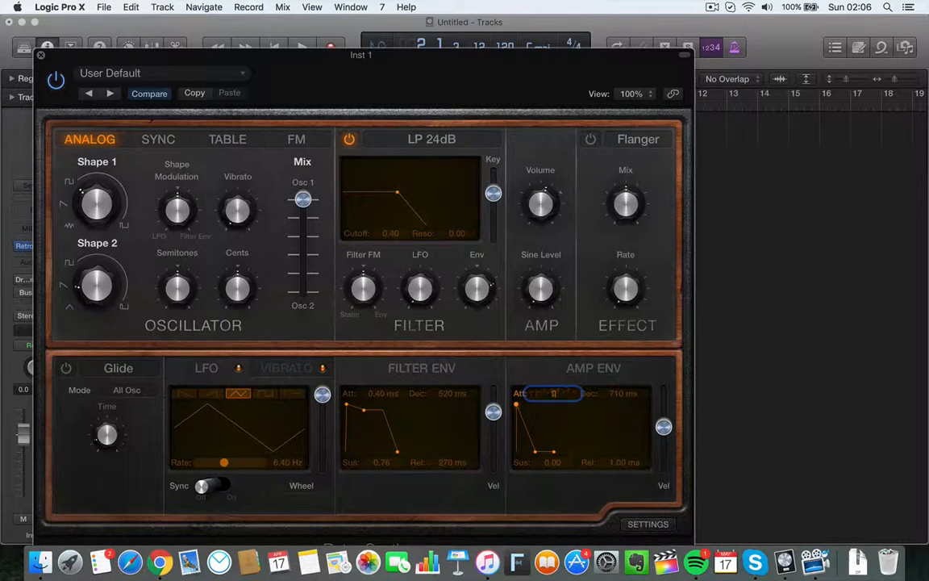
Set both the attack and the decay of the amp envelope to 1000 ms.
type("1000")
key("Return")
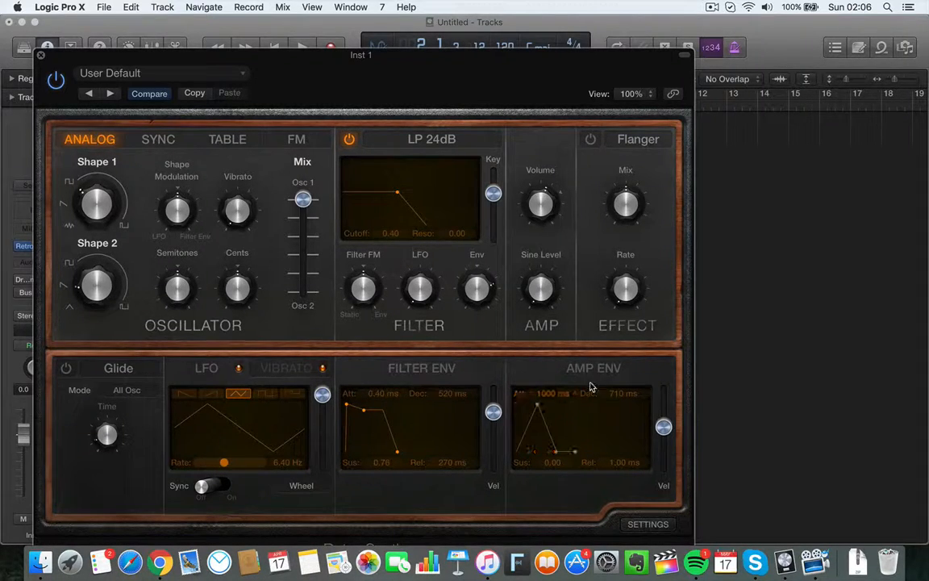
double_click(619, 393)
type("1000")
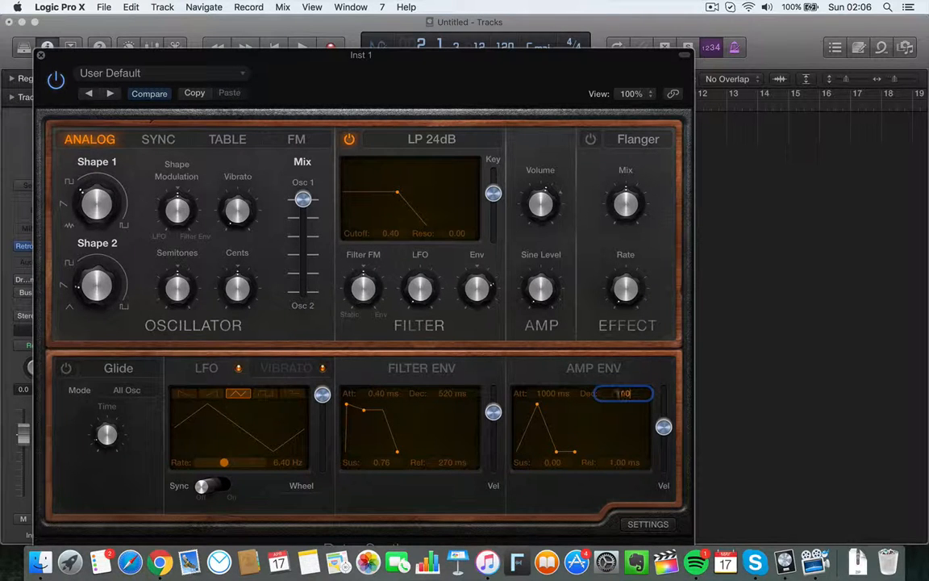
key("Return")
Set the amp envelope's sustain to 0.59 and its release to 1000 ms.
double_click(552, 464)
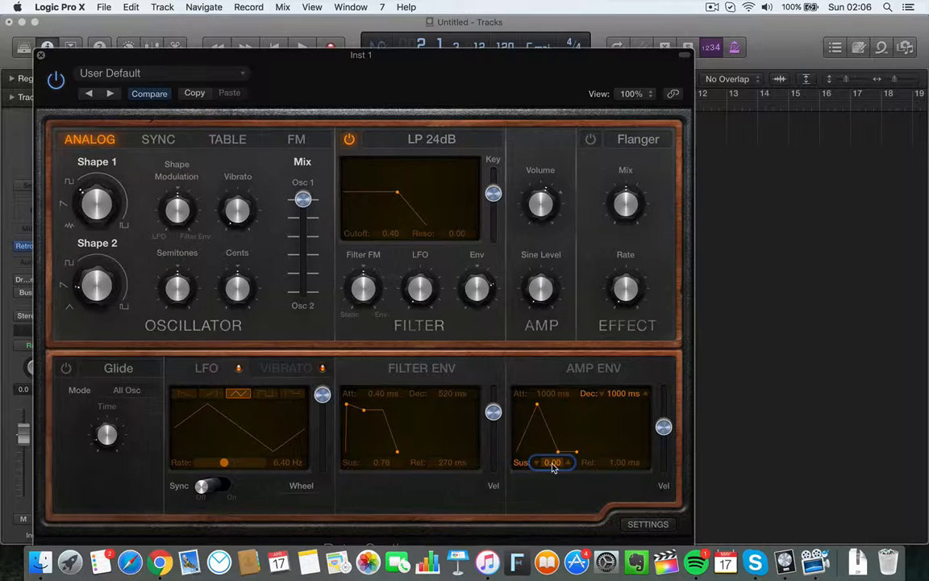
type("0.59")
key("Return")
double_click(626, 463)
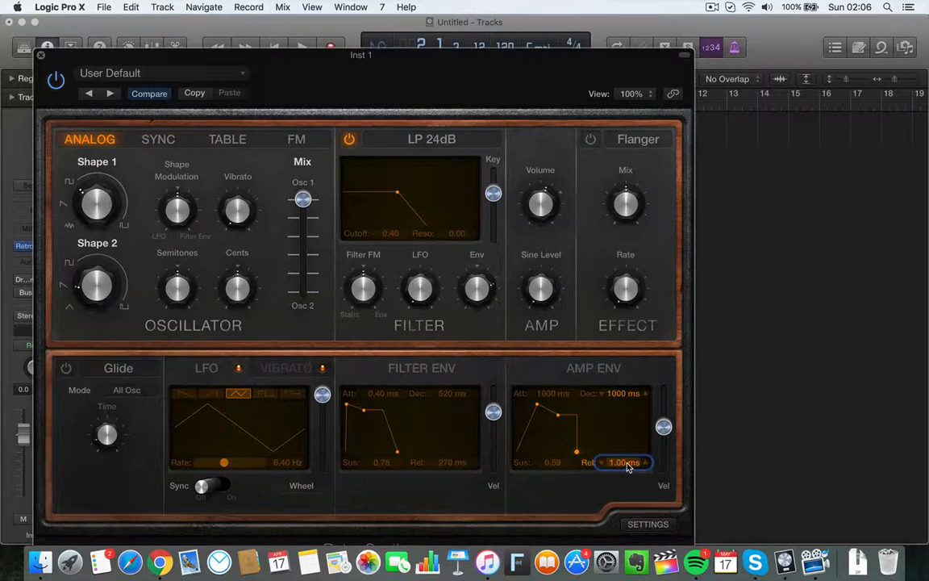
type("1000")
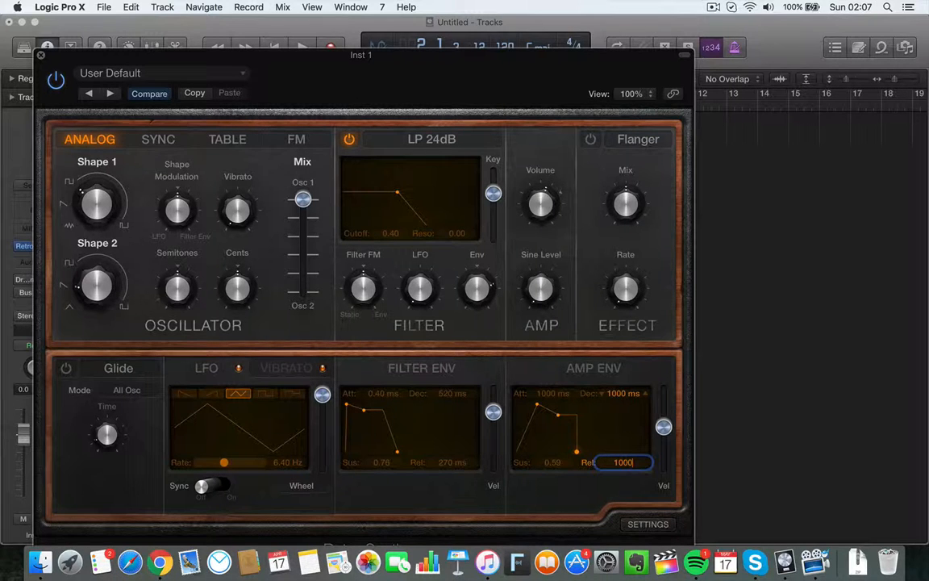
key("Return")
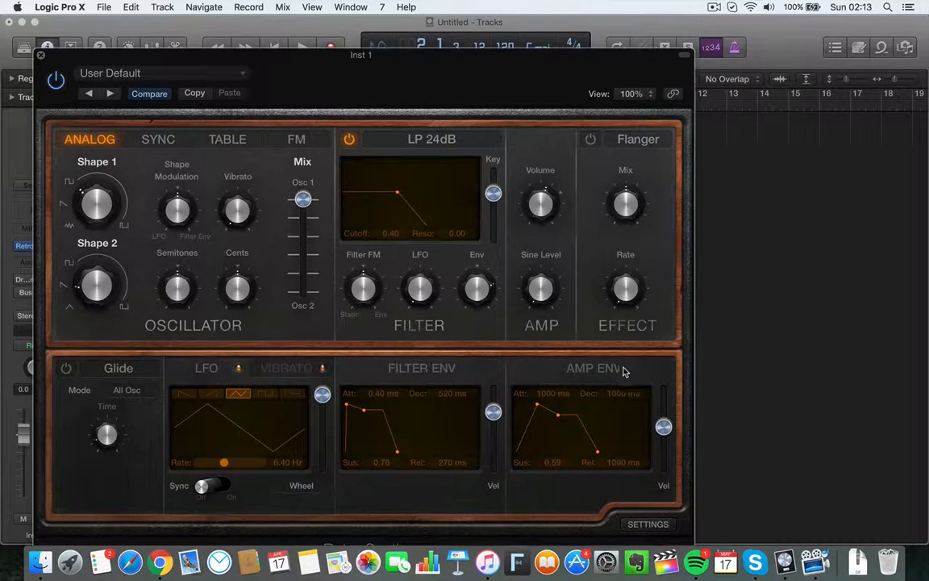
Set the amp envelope's attack to 0 ms and its decay to 210 ms.
double_click(553, 395)
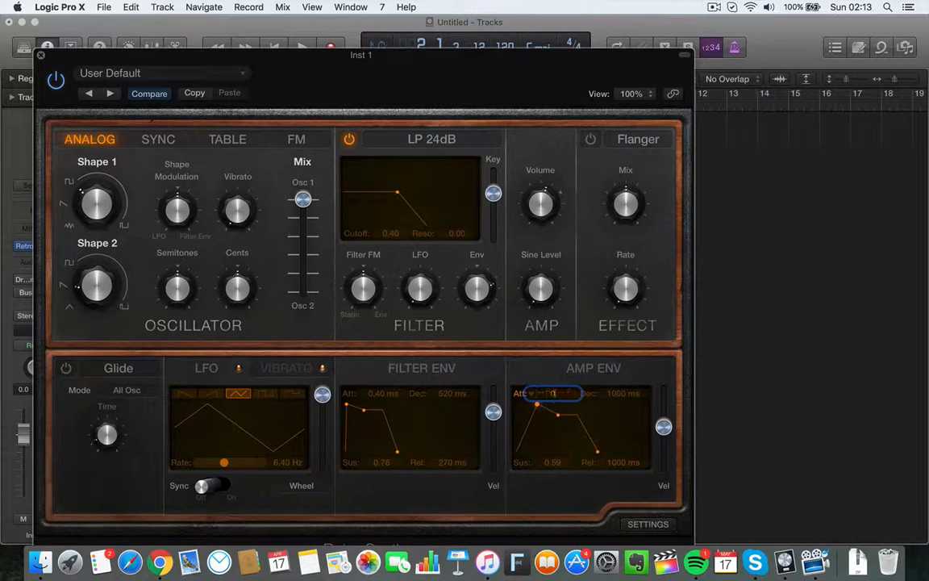
type("0")
key("Return")
double_click(623, 394)
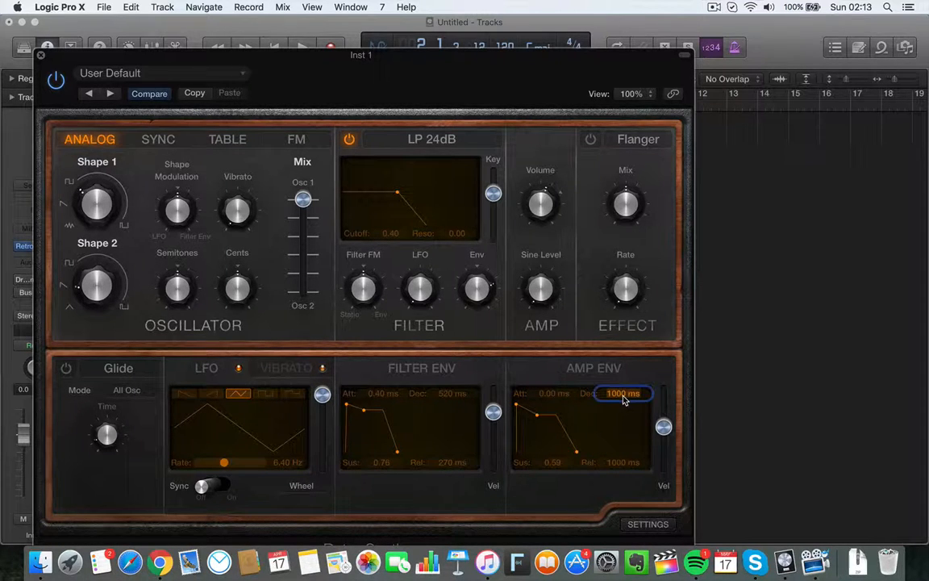
type("210")
key("Return")
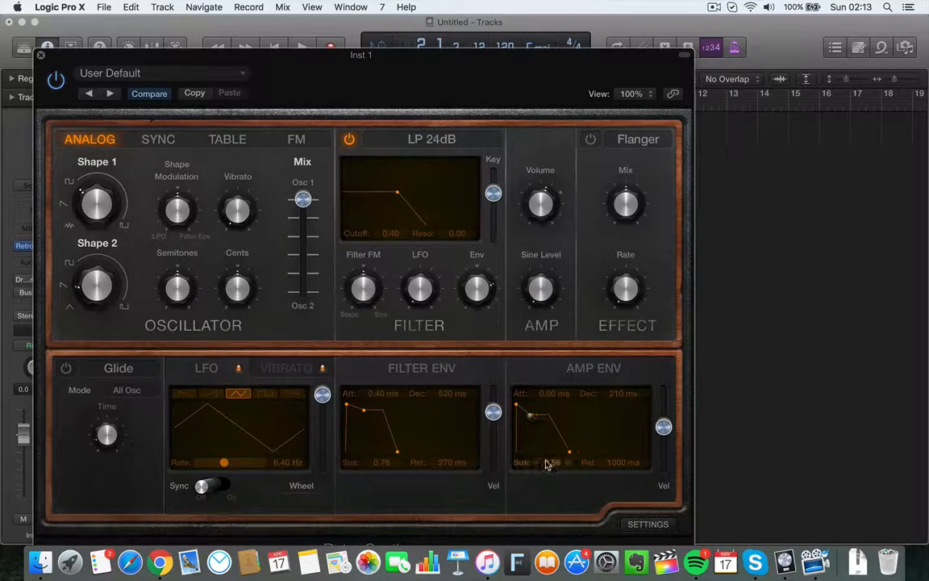
Set the amp envelope's sustain to 0 and its release to 2000 ms.
double_click(551, 462)
type("0")
key("Return")
double_click(623, 463)
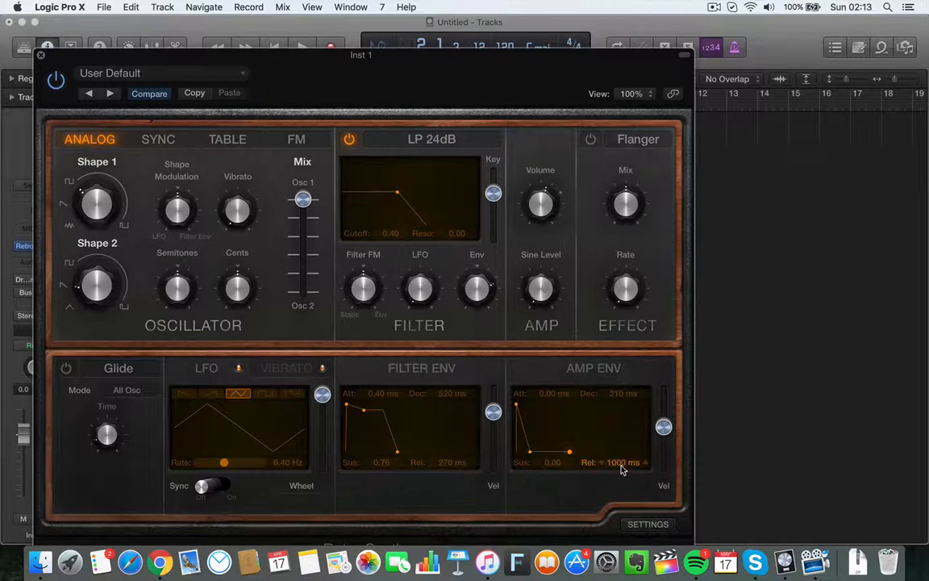
type("2000")
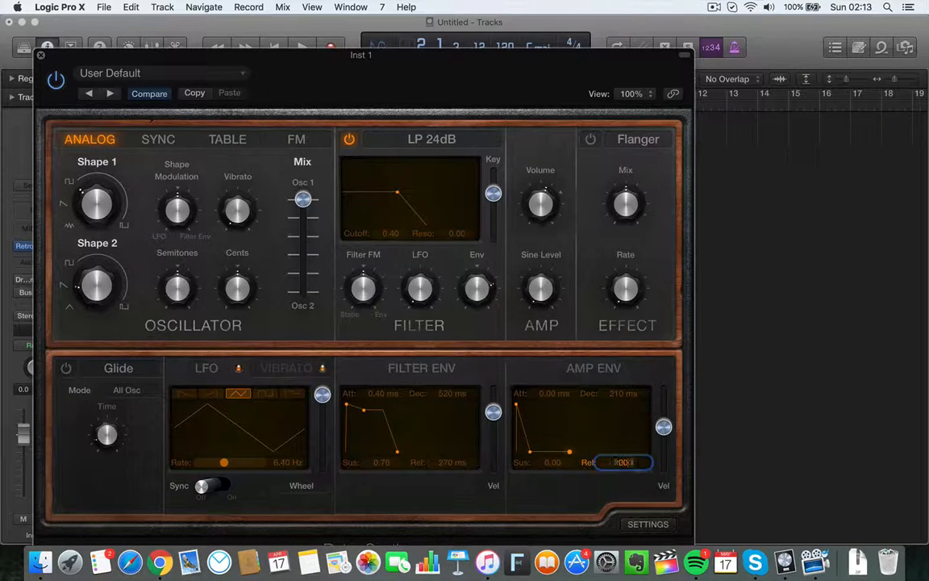
key("Return")
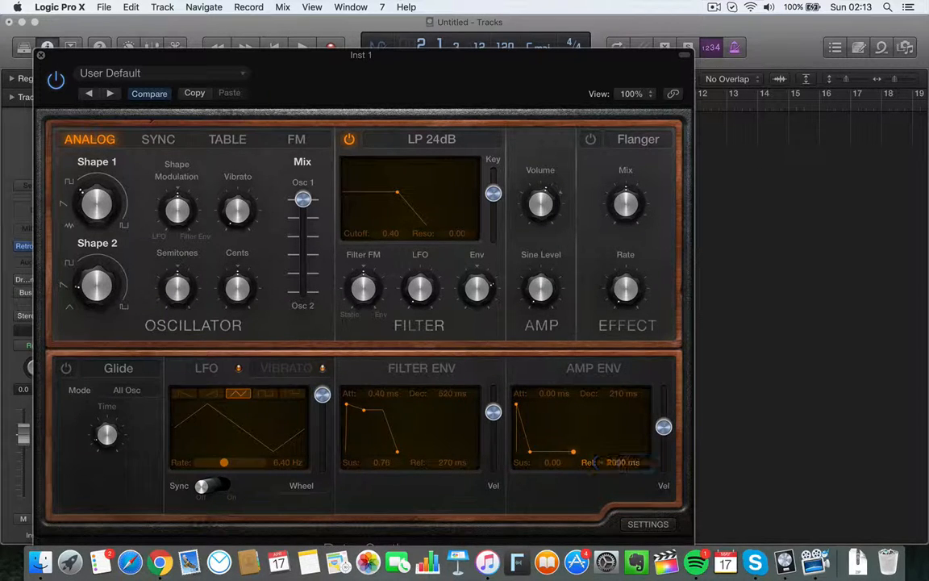